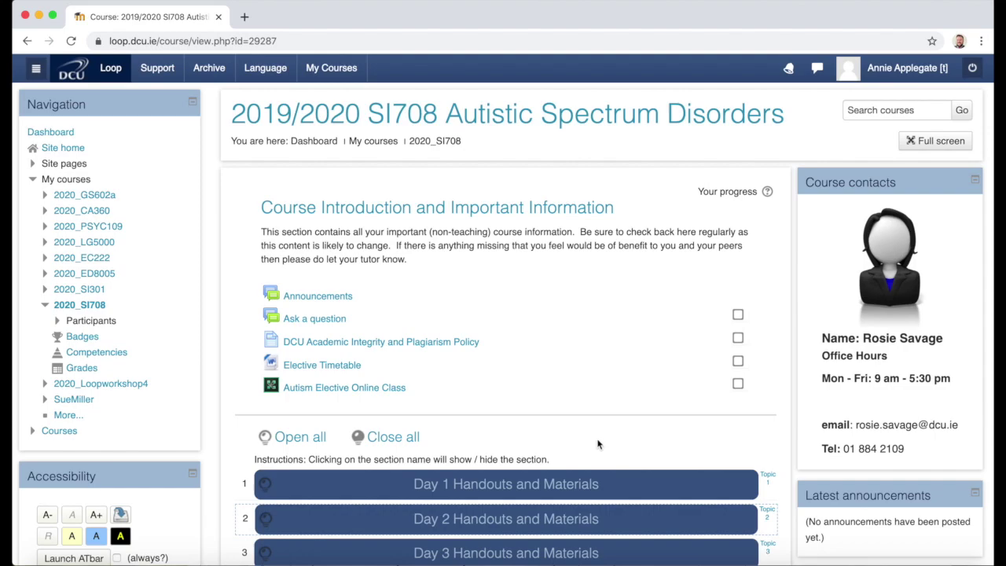
Open the Peer Review Activity from the course's Module Assignment Information section
scroll(597, 445, down, 7)
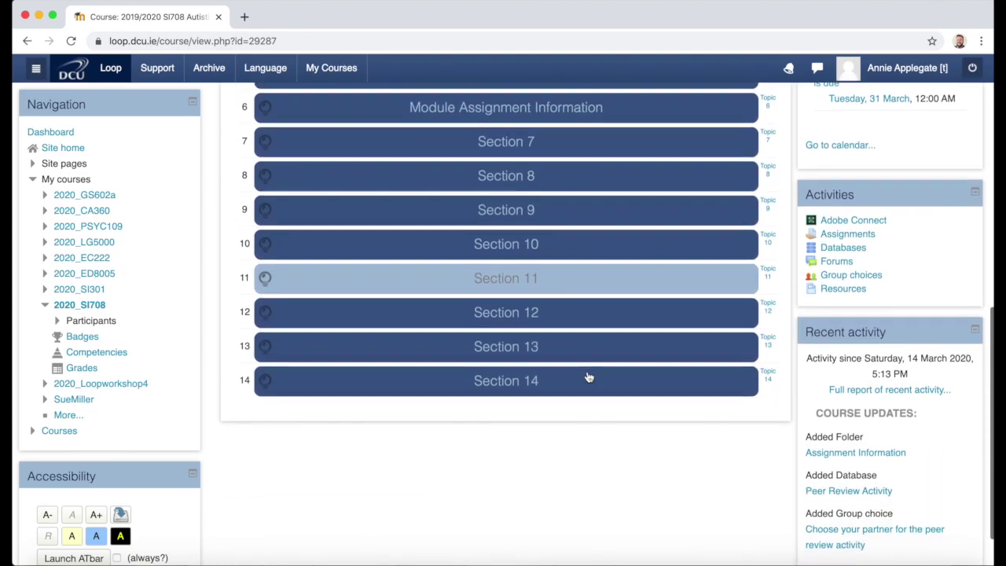
click(564, 105)
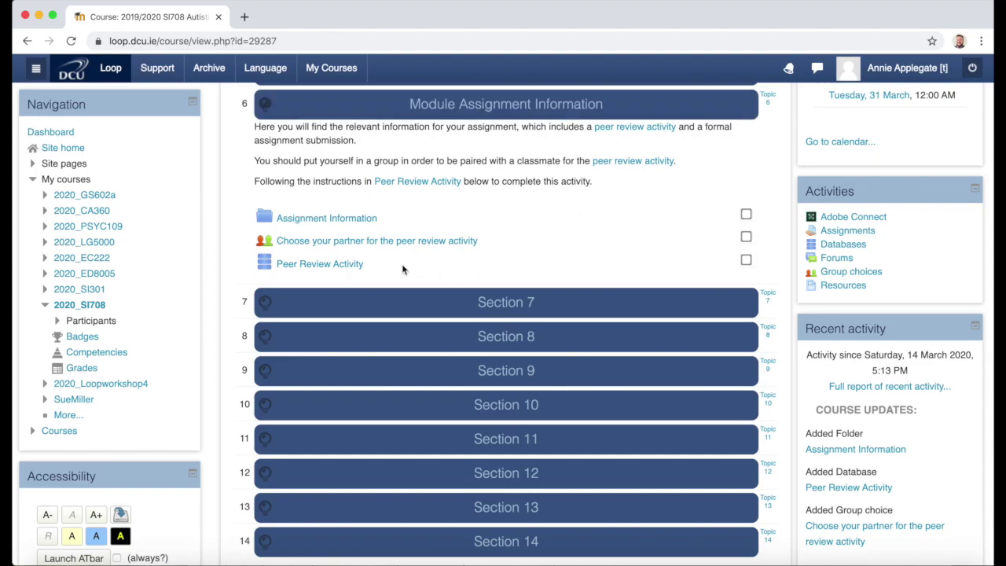
click(352, 268)
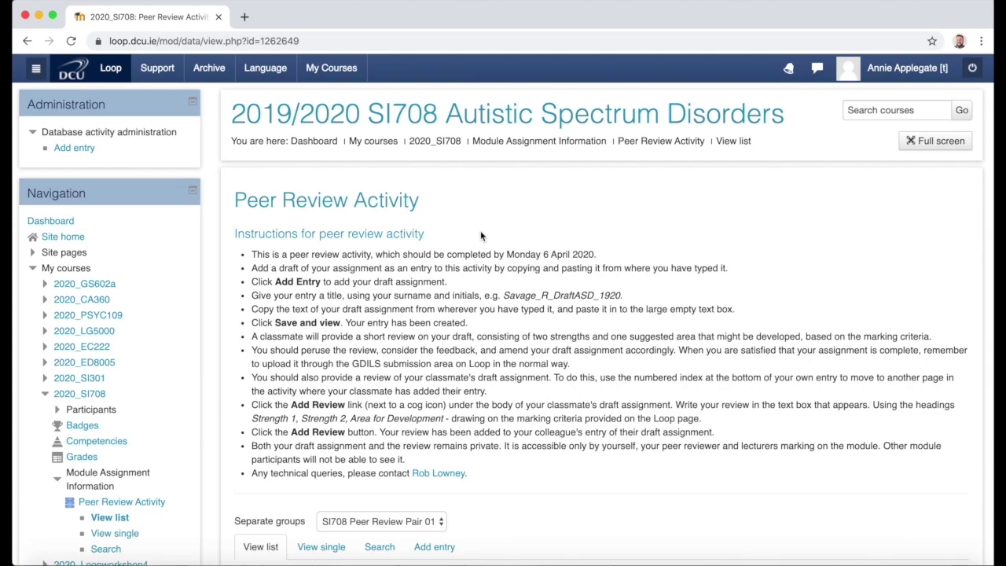
Start a new entry in the Peer Review Activity and title it with the student's surname and initial followed by "_DraftASD_1920"
scroll(697, 447, down, 3)
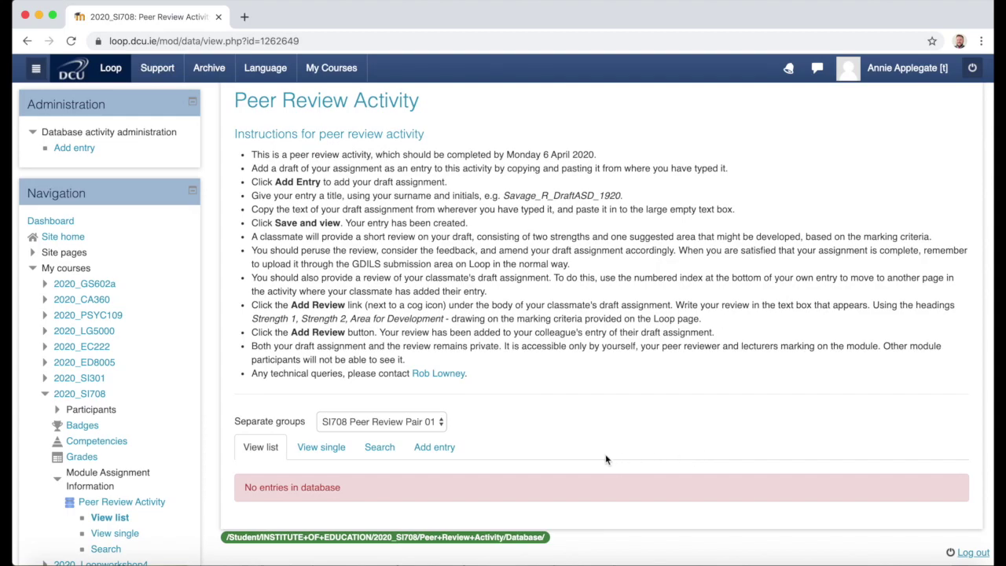
click(449, 447)
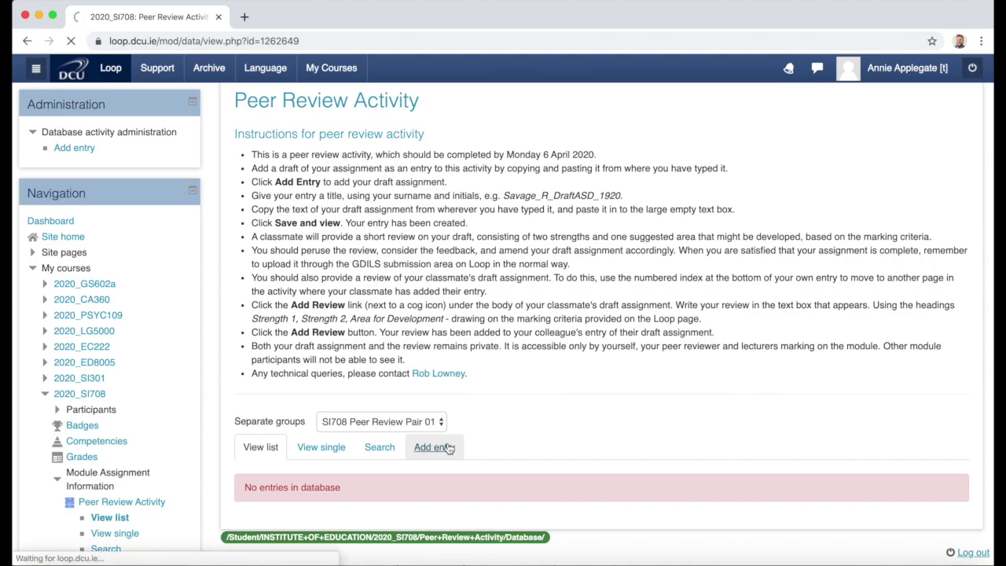
scroll(449, 446, down, 2)
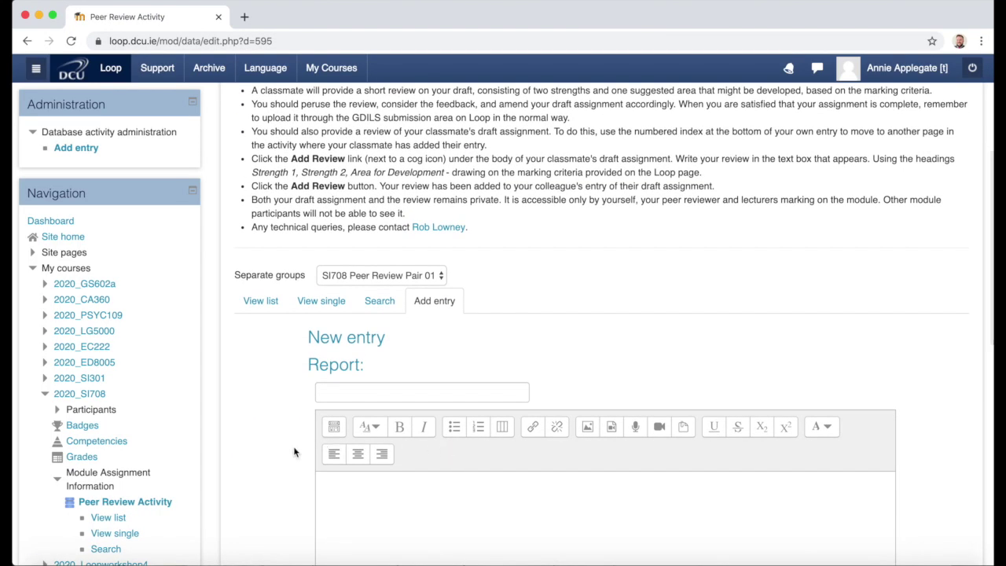
scroll(290, 452, down, 2)
scroll(289, 452, down, 1)
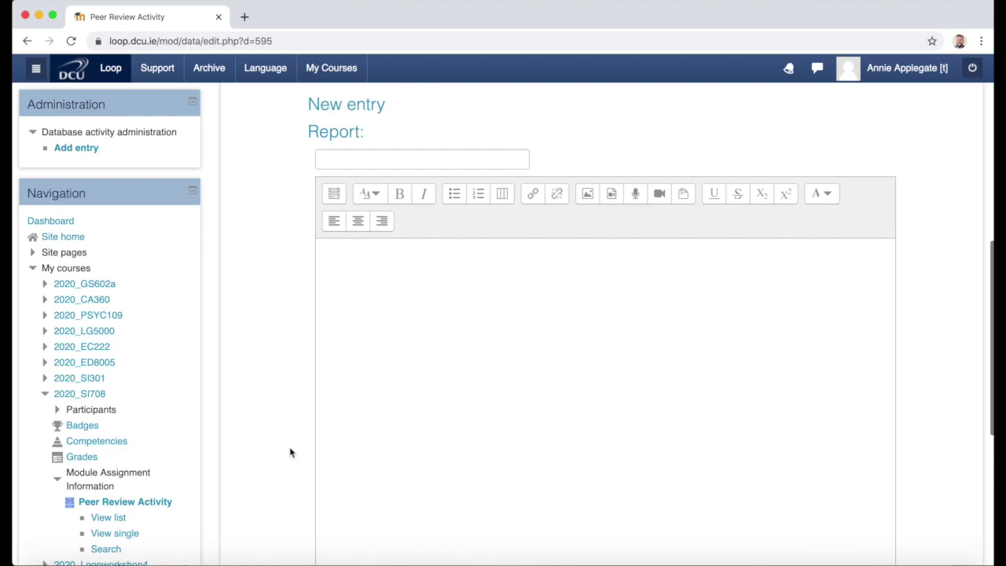
click(319, 161)
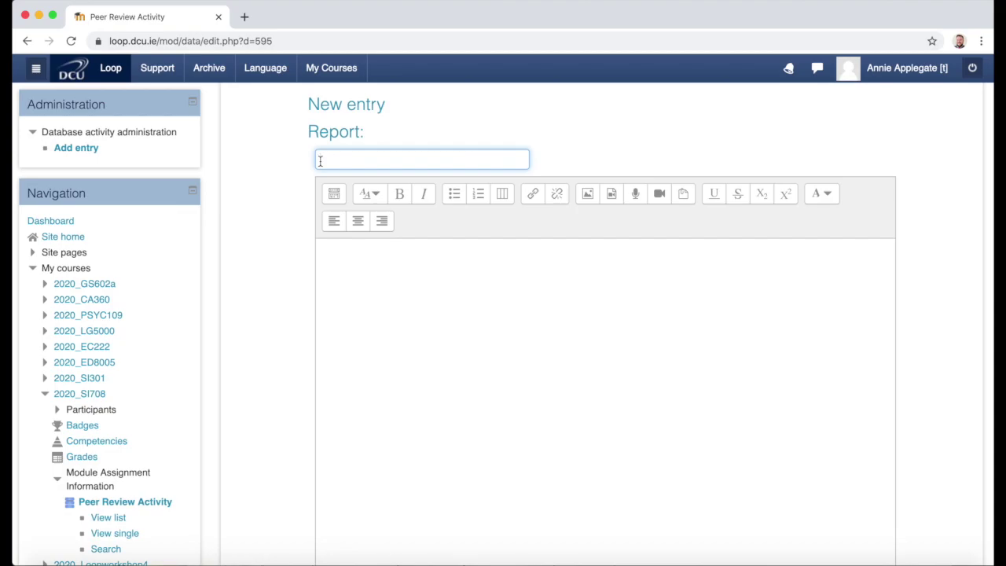
text(Applegate_A_DraftASD_192)
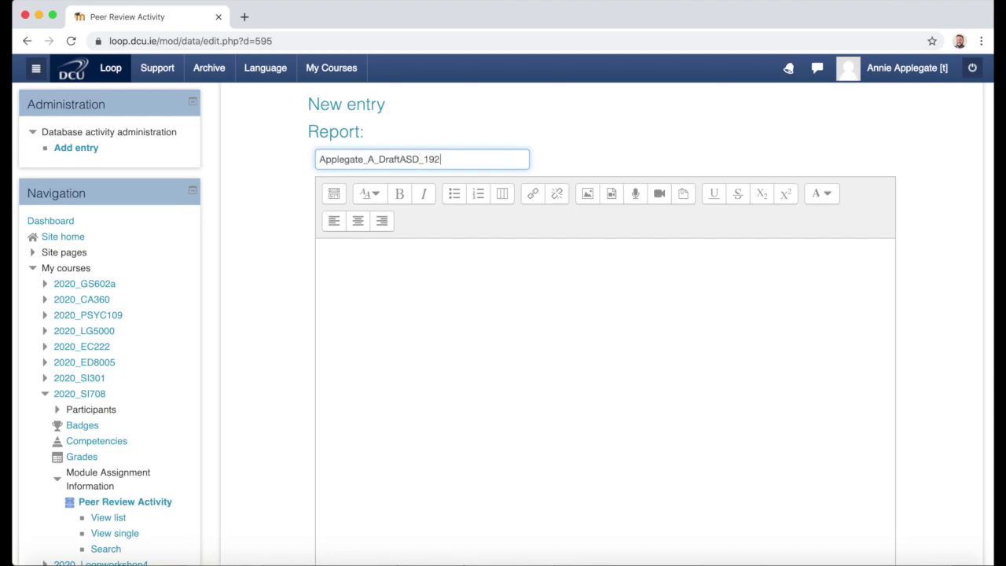
text(0)
Place the cursor in the entry's large text box, switch to the Word draft document and copy its entire text
click(318, 276)
scroll(325, 267, down, 1)
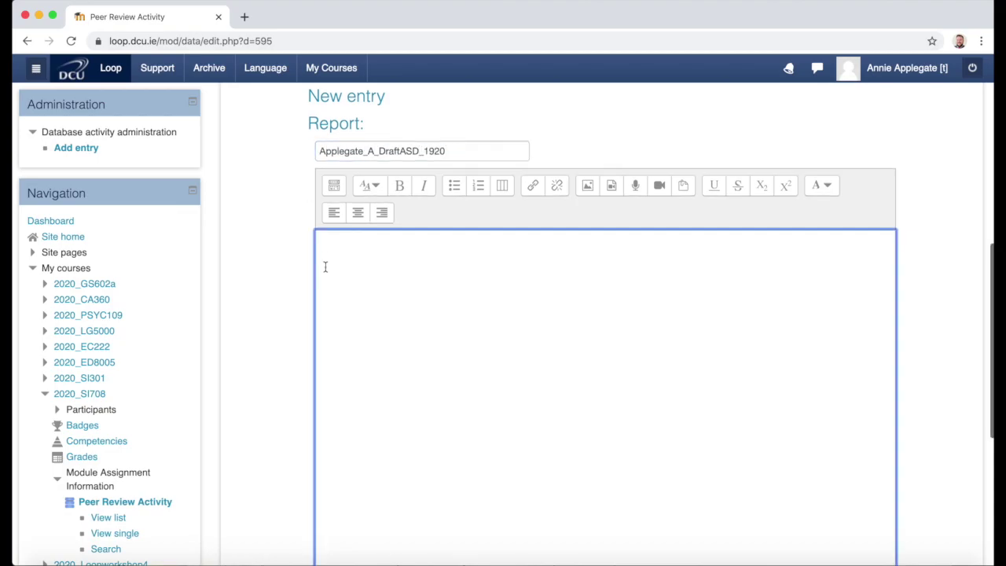
scroll(324, 267, down, 3)
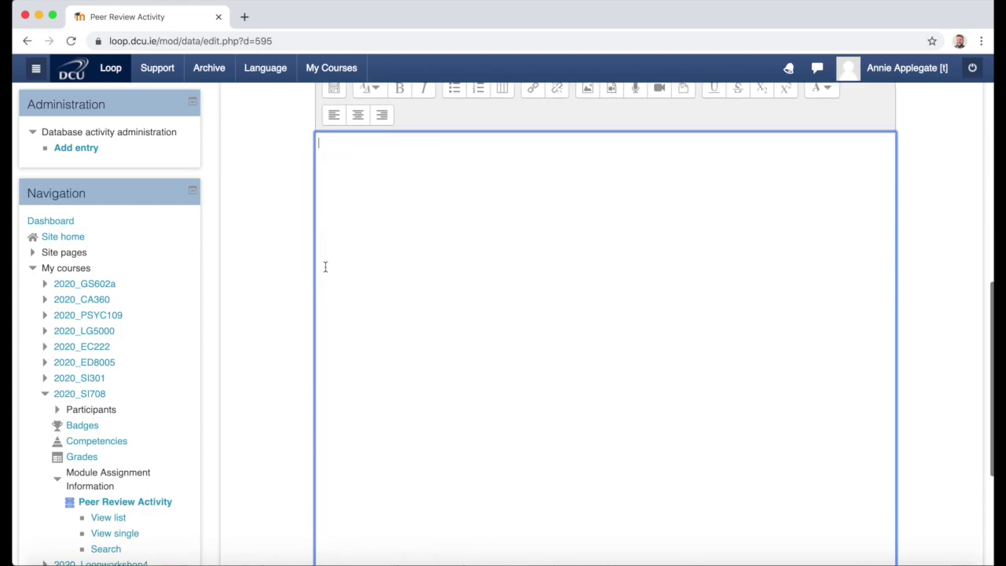
scroll(324, 267, up, 1)
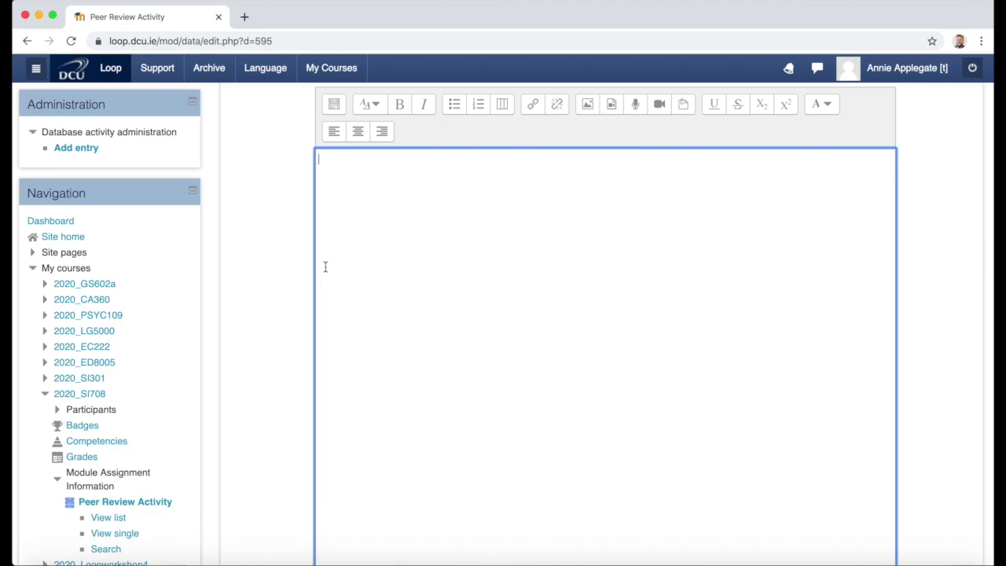
key(super+Tab)
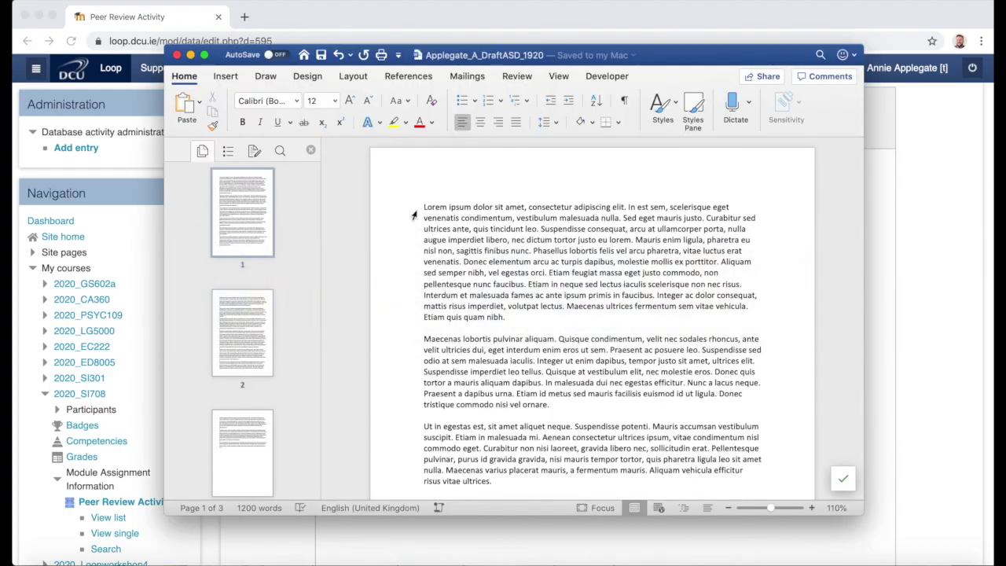
drag(423, 206, 440, 306)
scroll(479, 259, down, 20)
scroll(480, 259, down, 10)
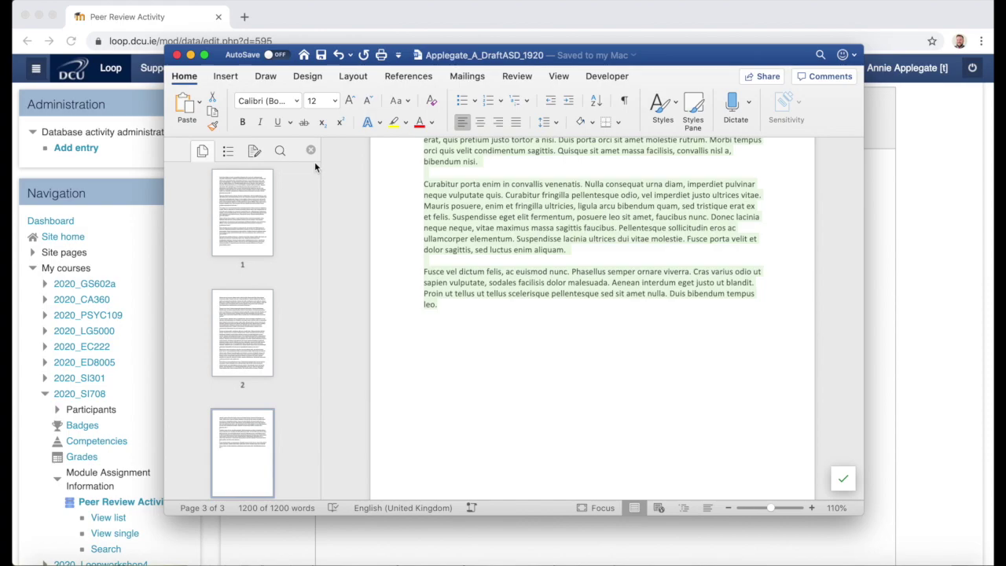
click(214, 112)
Switch back to the browser, paste the copied draft into the entry's text box, and save and view the entry
key(super+Tab)
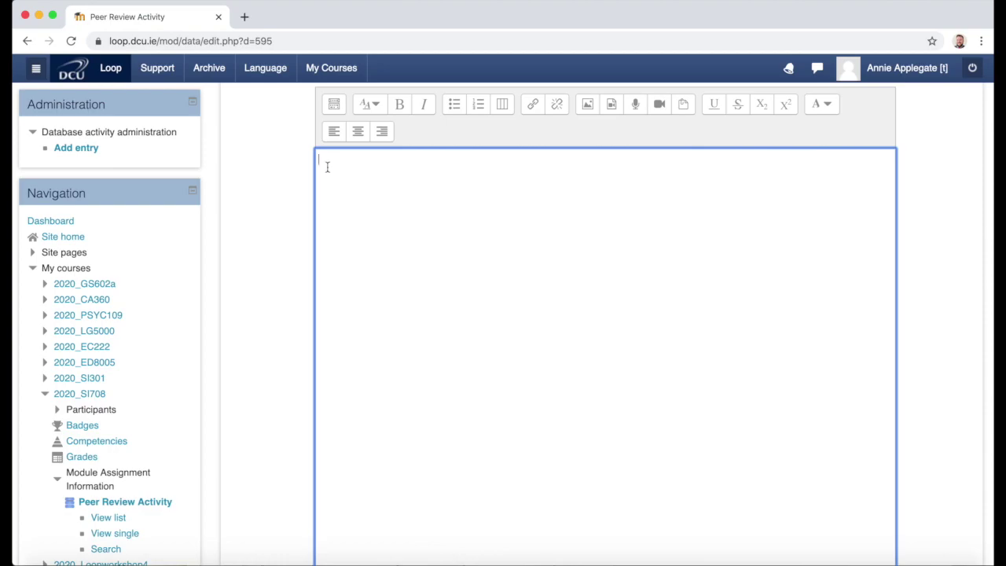
key(super+v)
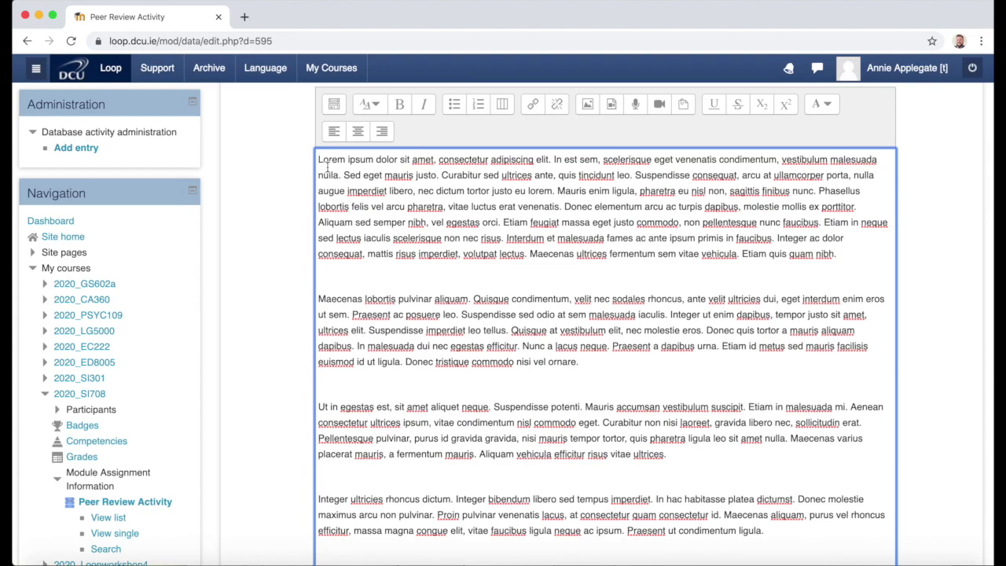
scroll(302, 225, down, 6)
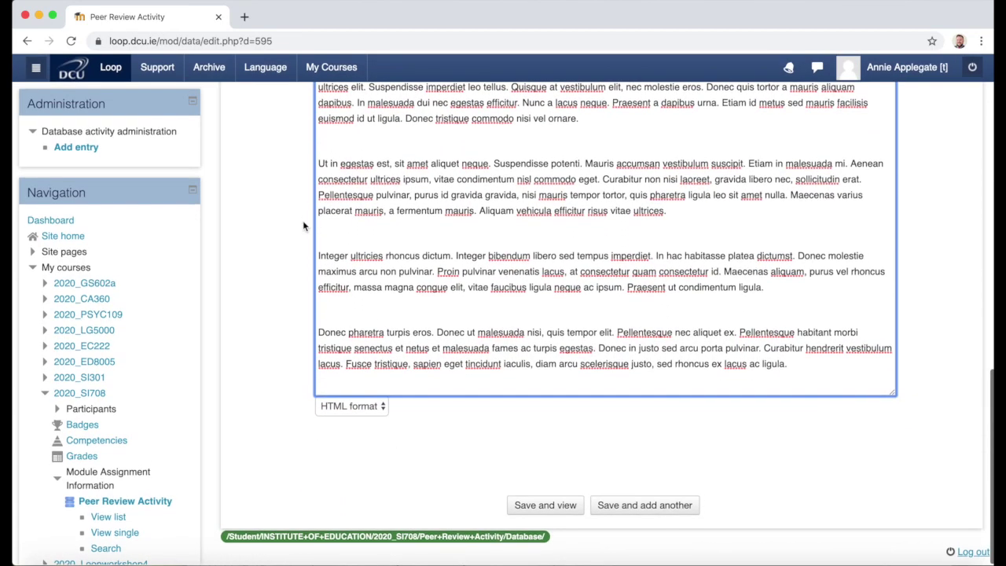
click(549, 511)
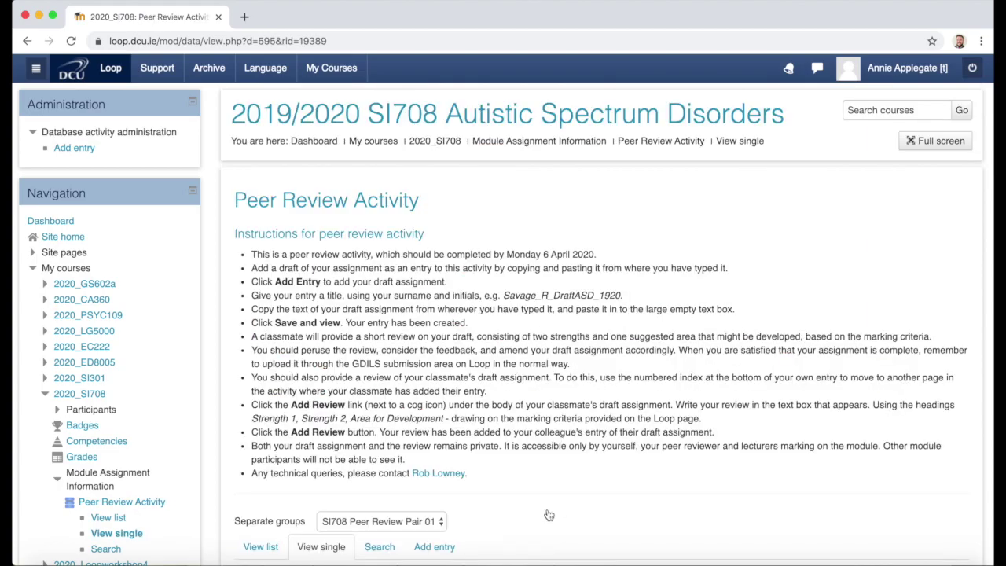
scroll(548, 515, down, 5)
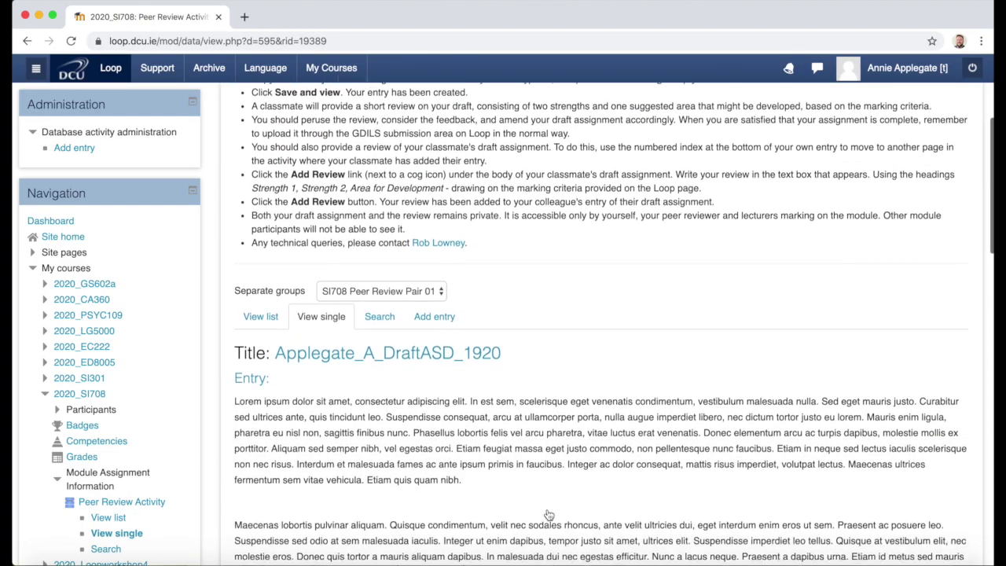
scroll(548, 515, down, 5)
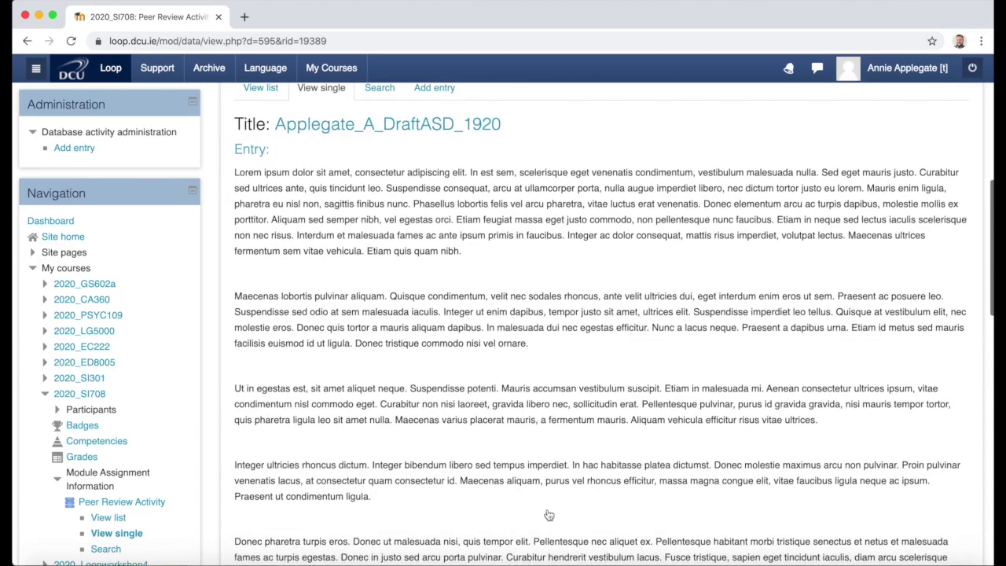
scroll(548, 515, down, 15)
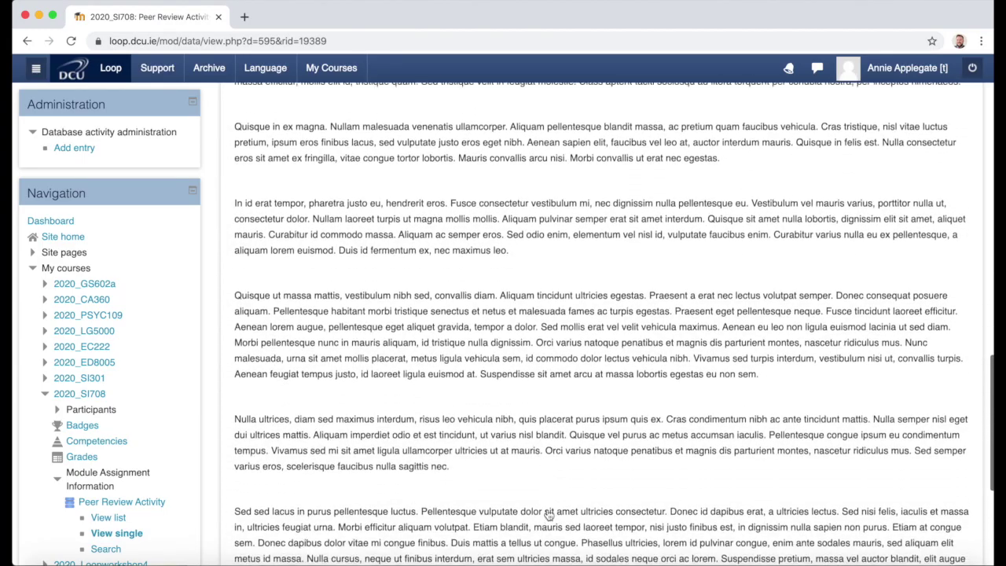
scroll(548, 514, up, 20)
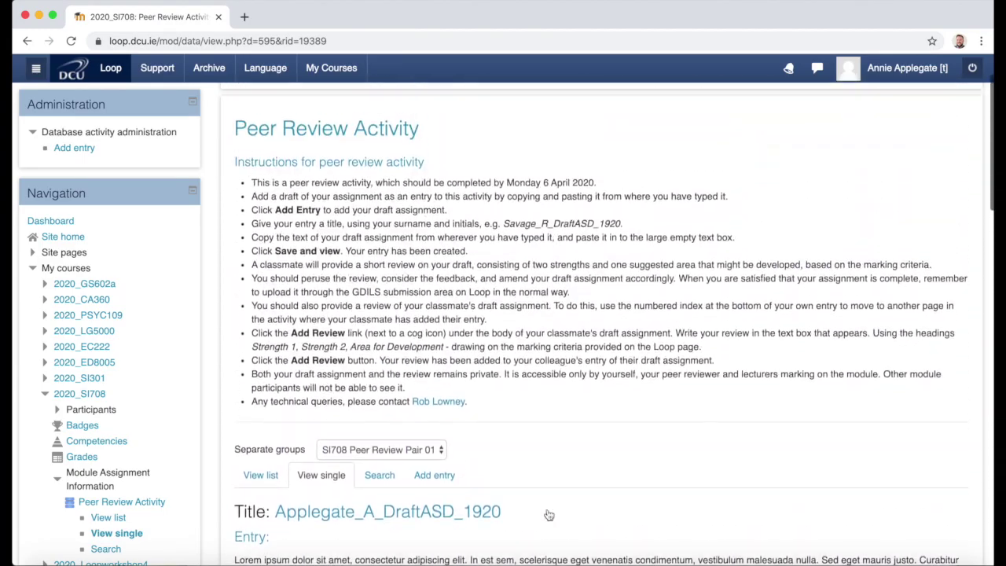
scroll(548, 514, up, 2)
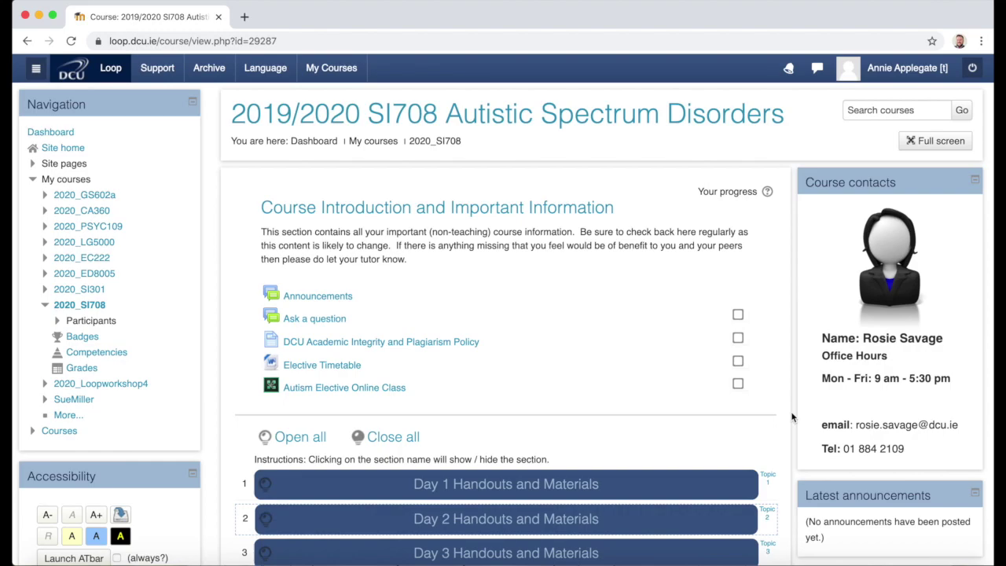
From the course page, expand Module Assignment Information and reopen the Peer Review Activity
scroll(792, 417, down, 6)
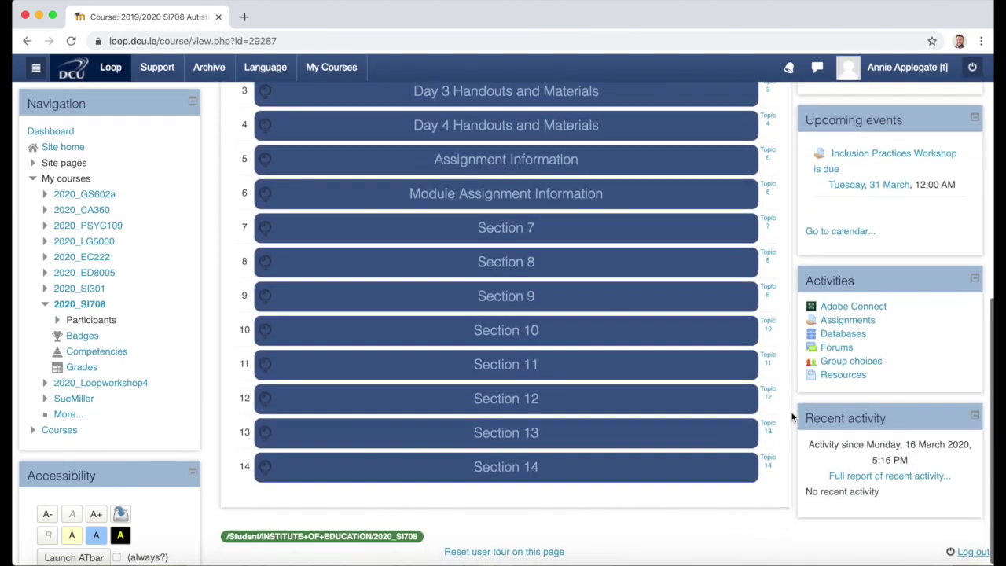
click(642, 195)
scroll(648, 262, down, 2)
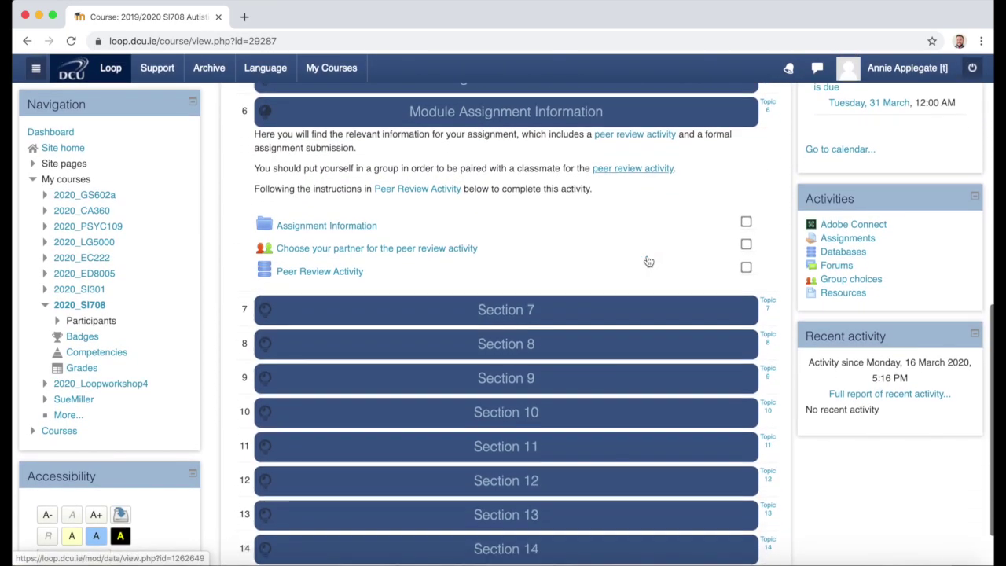
scroll(648, 261, down, 1)
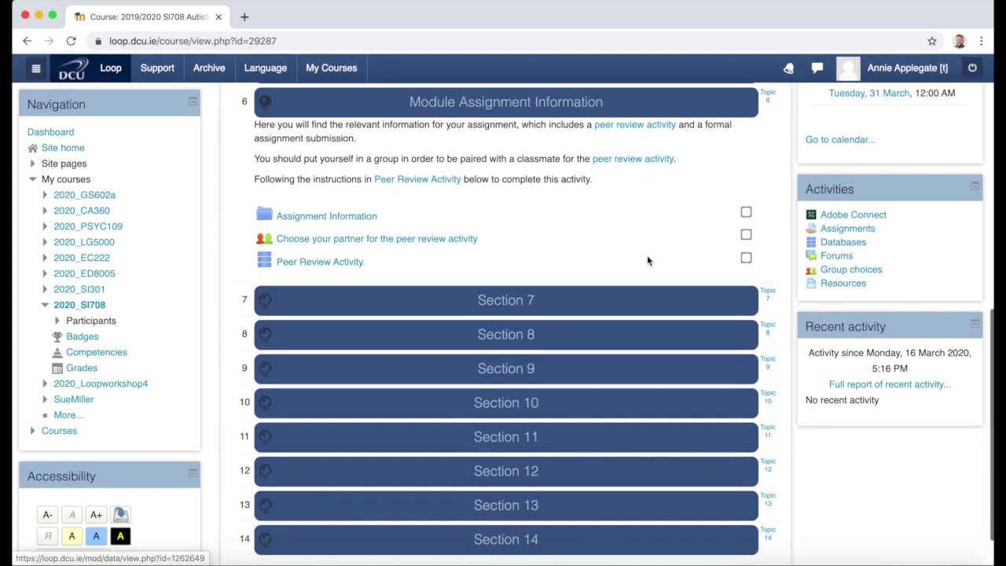
click(341, 263)
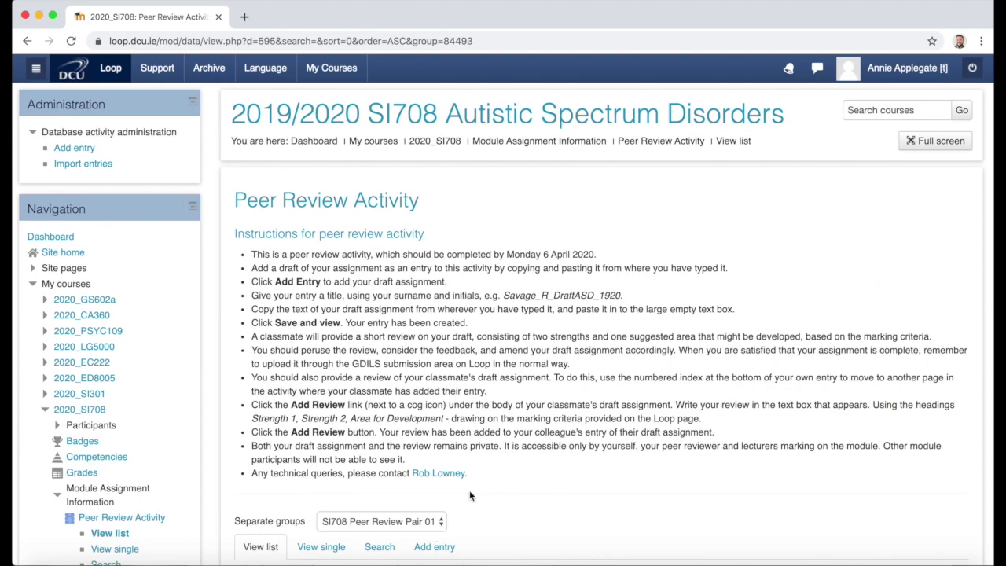
Display the submitted draft as a single entry and read the classmate's review beneath it, including both strengths and the area for development
scroll(476, 483, down, 5)
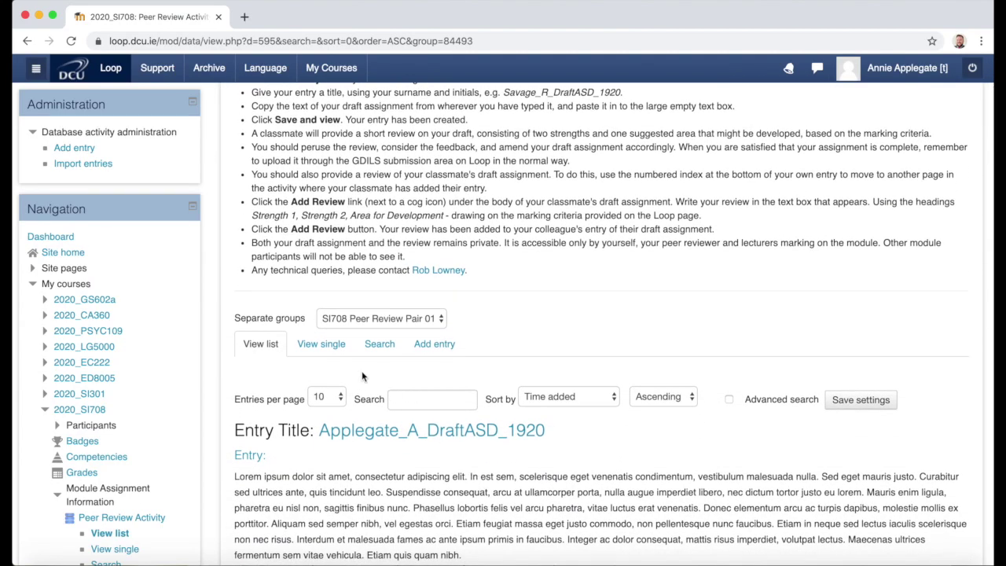
click(320, 350)
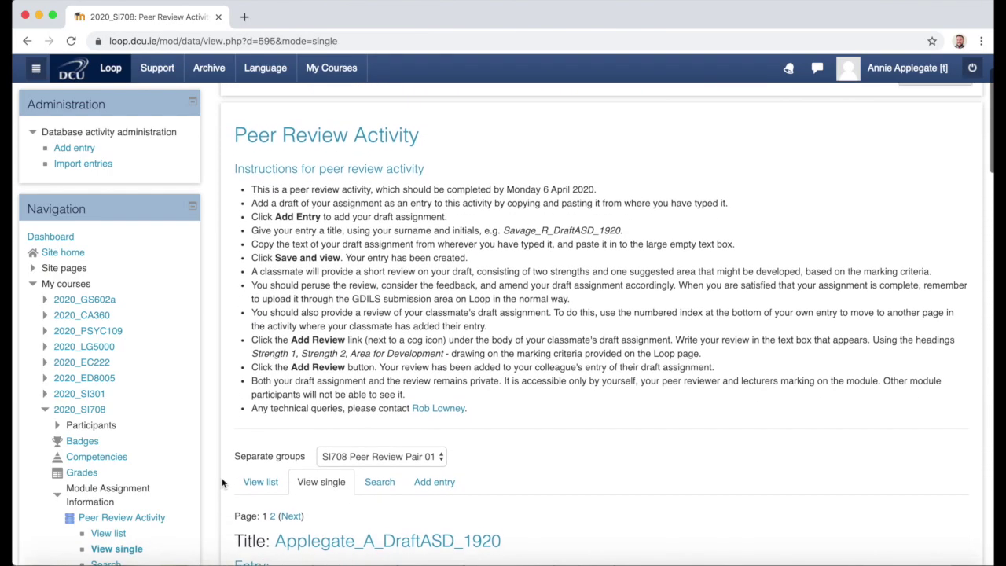
scroll(224, 479, down, 5)
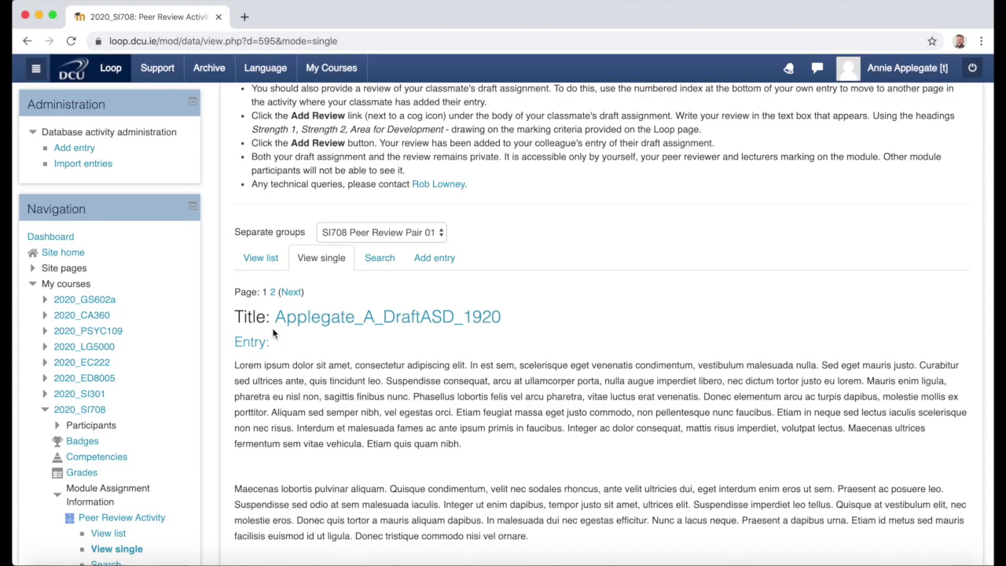
scroll(273, 333, down, 15)
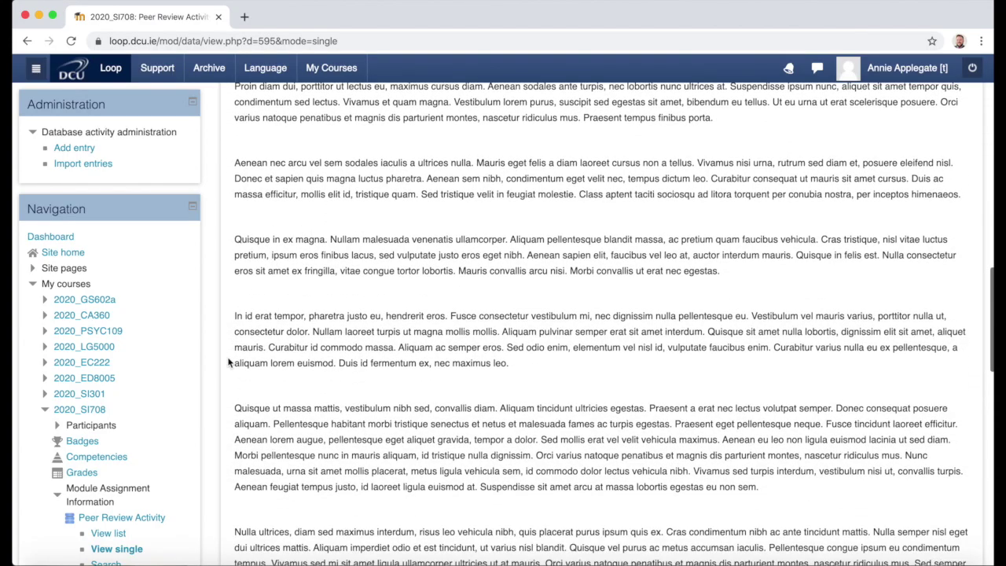
scroll(228, 361, down, 10)
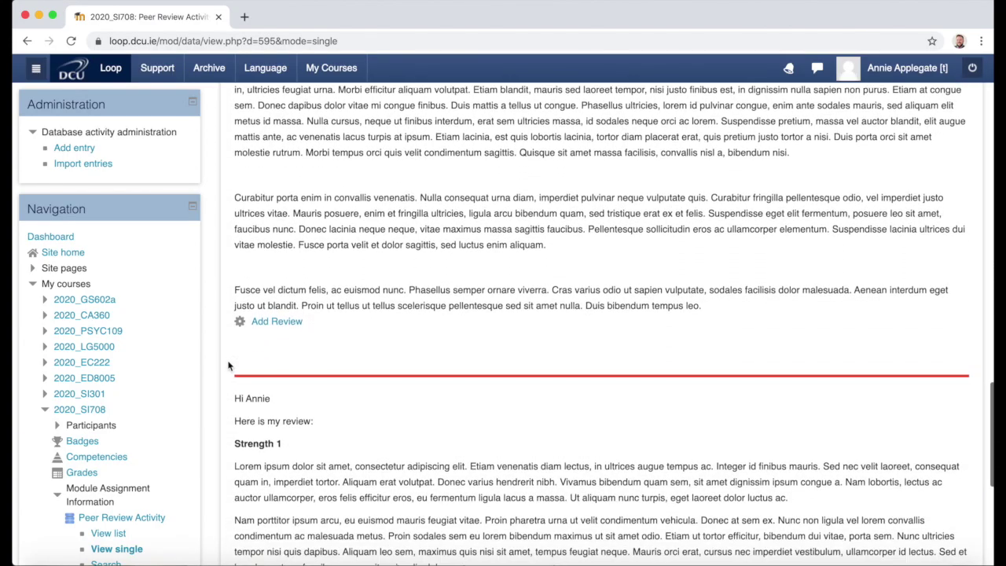
scroll(229, 399, down, 3)
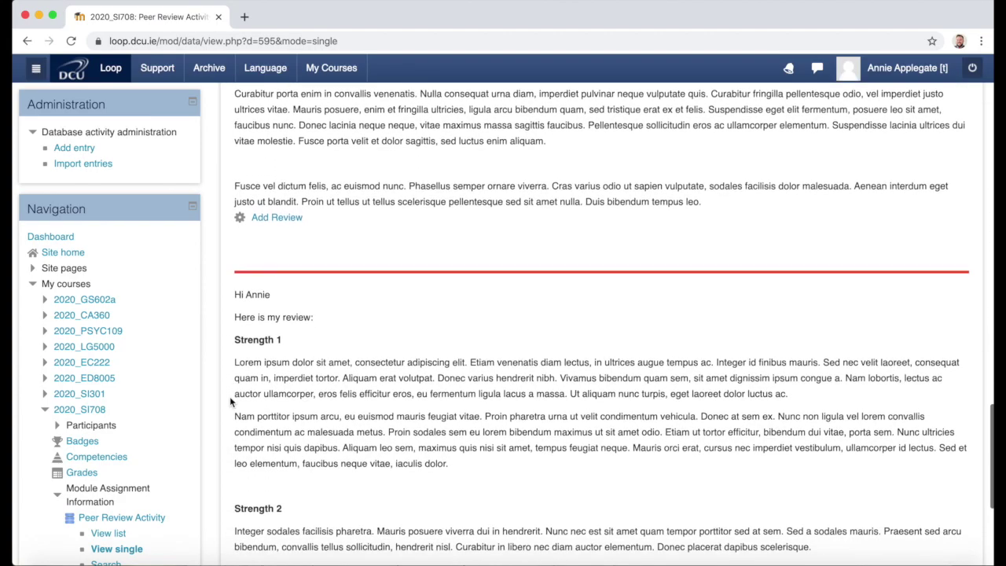
scroll(230, 399, down, 5)
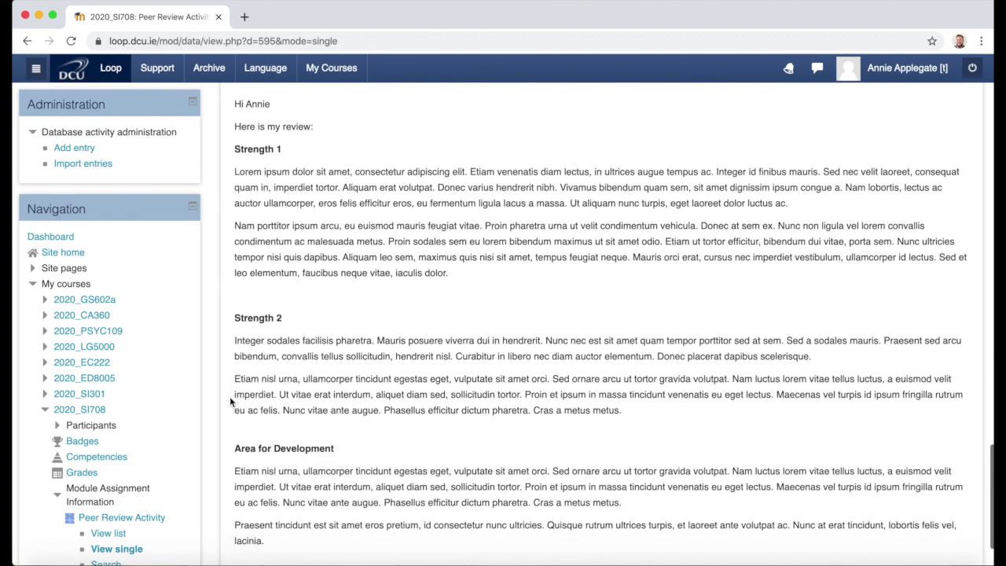
scroll(229, 401, down, 1)
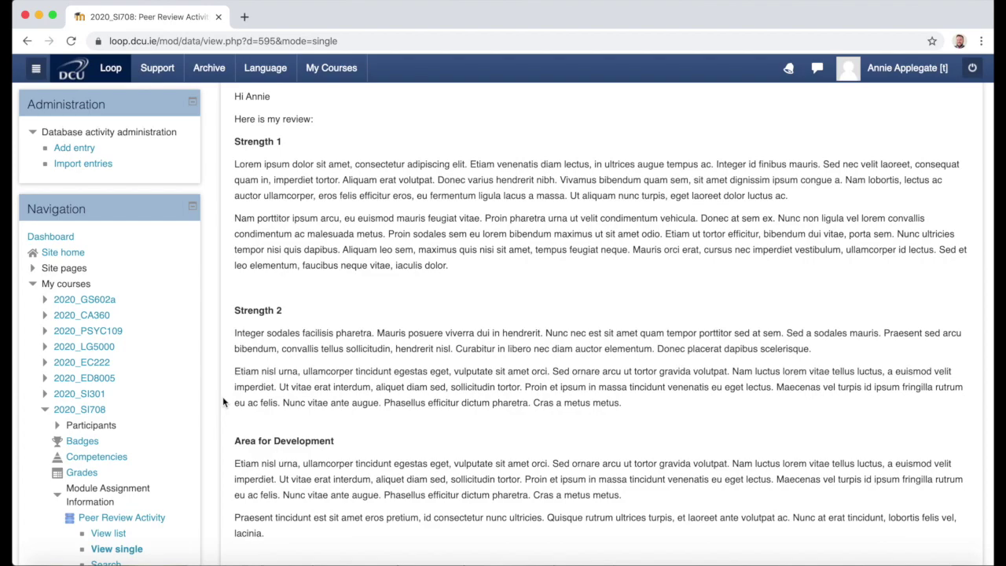
Move from the own entry to the classmate's entry on page 2 and read the draft through to its end
scroll(222, 396, down, 3)
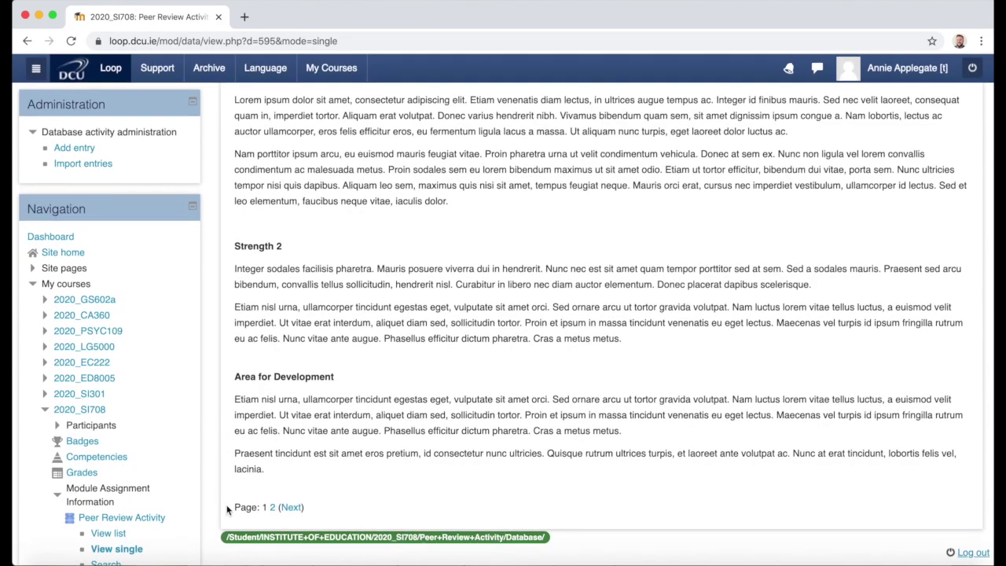
click(291, 507)
scroll(235, 510, down, 5)
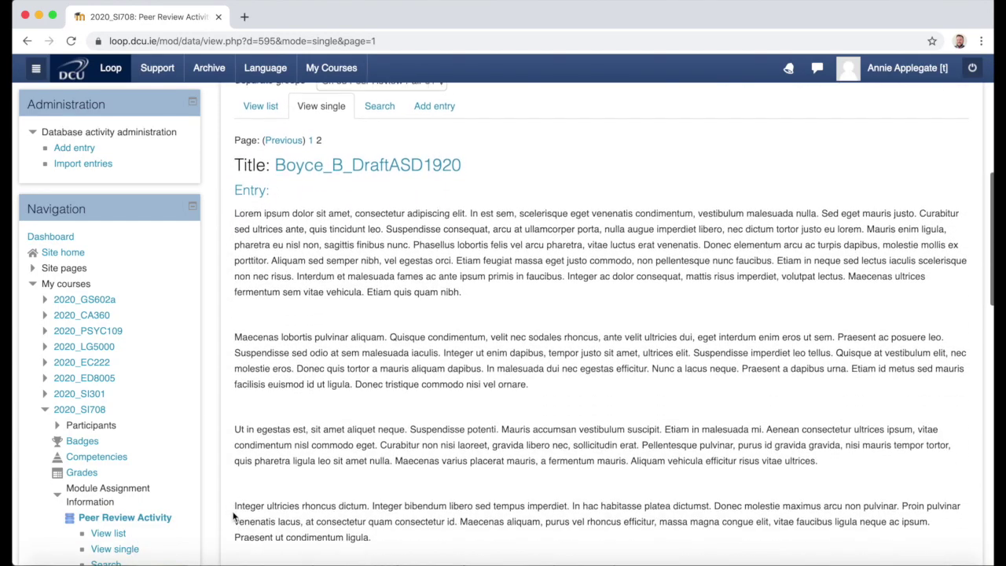
scroll(234, 515, down, 1)
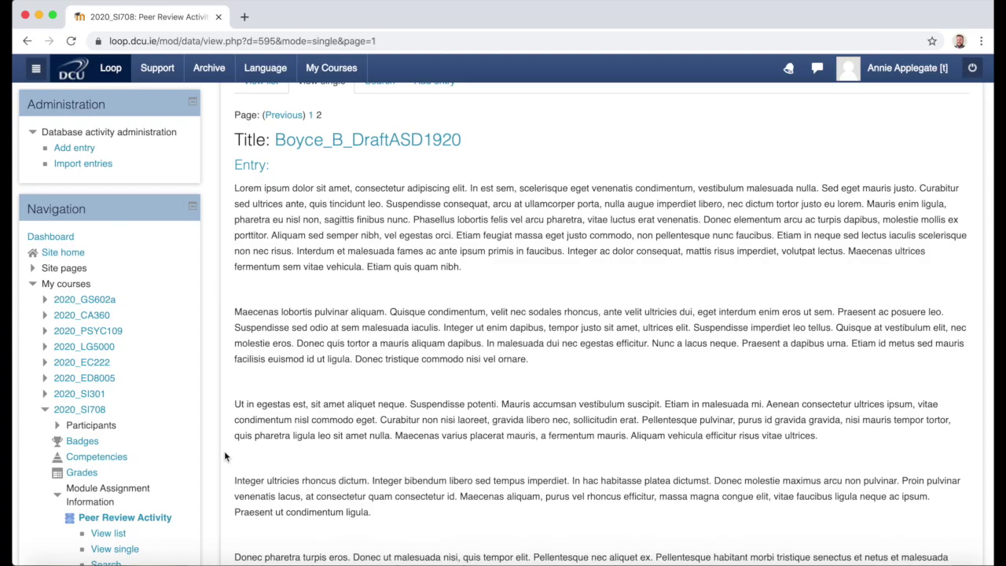
scroll(224, 453, down, 5)
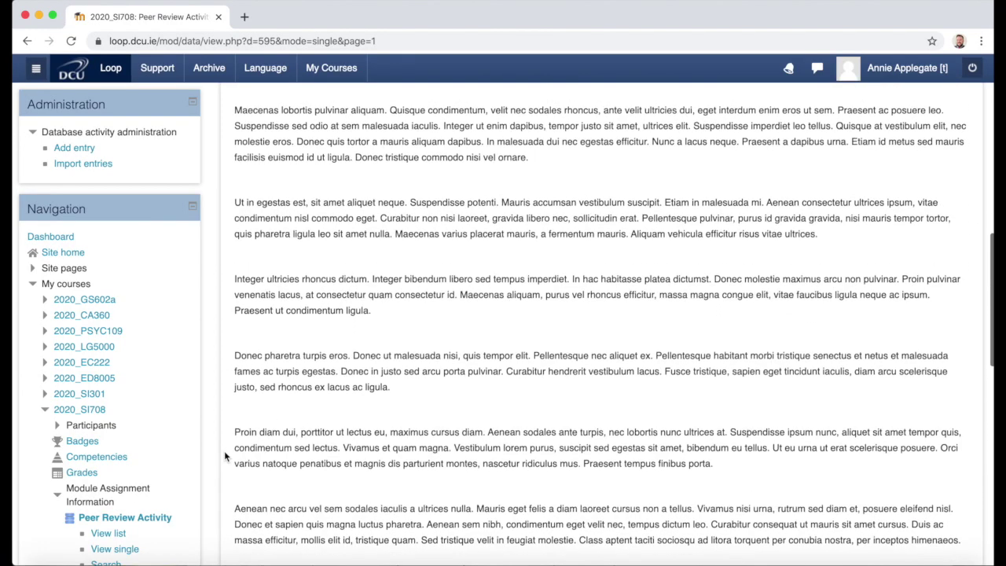
scroll(224, 453, down, 8)
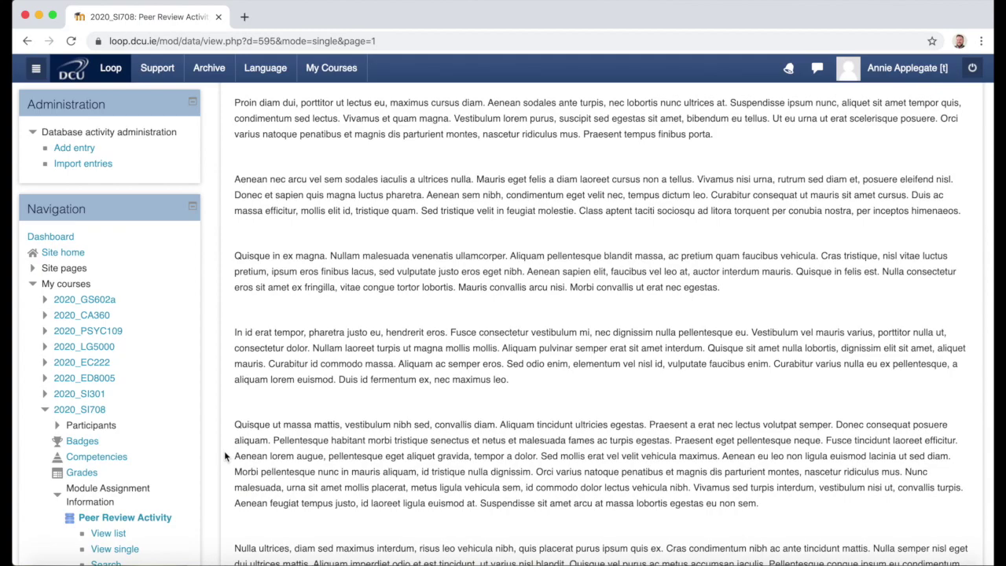
scroll(224, 454, down, 10)
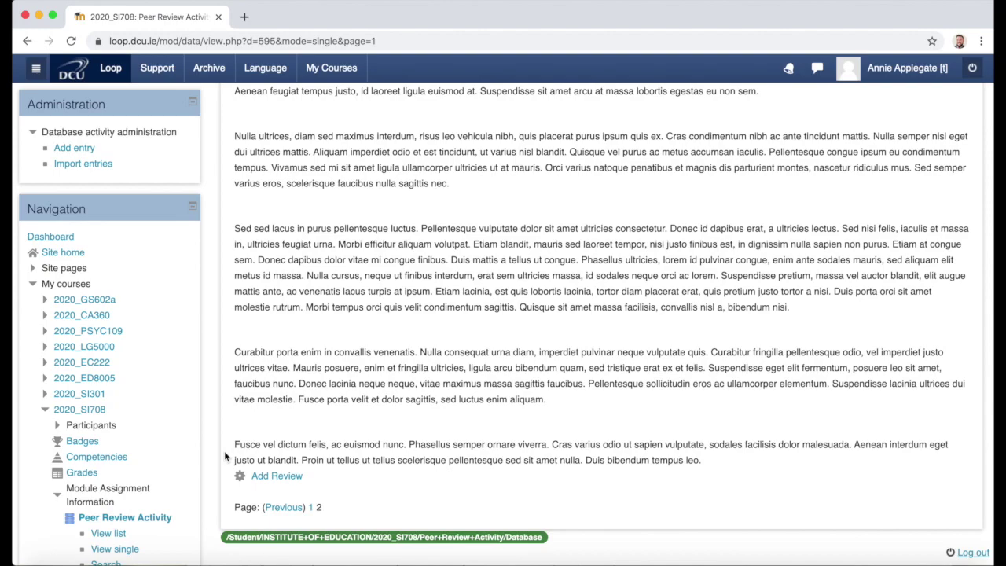
Start adding a review to the classmate's draft and go to the empty Review text box beneath it
click(277, 476)
scroll(240, 478, down, 10)
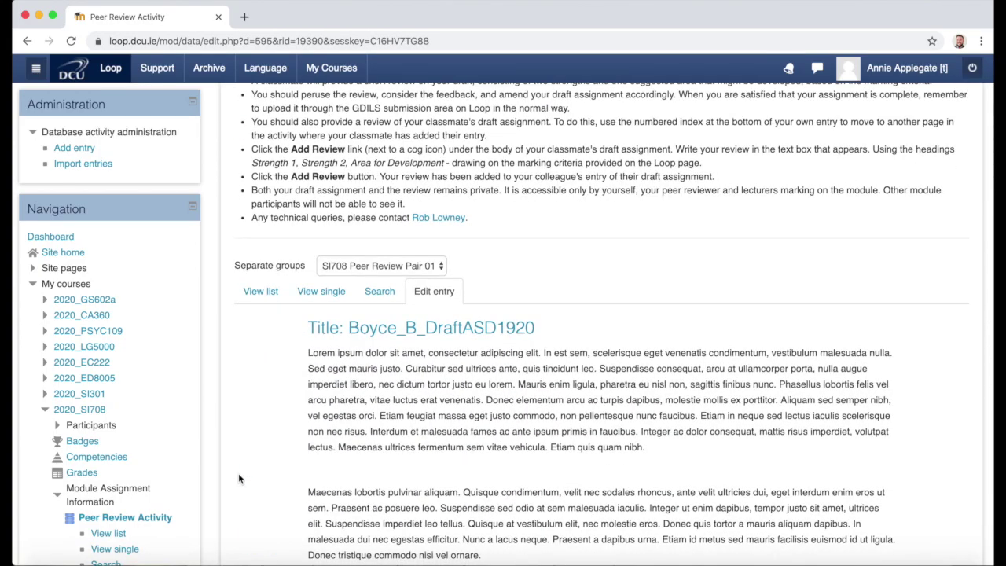
scroll(239, 477, down, 5)
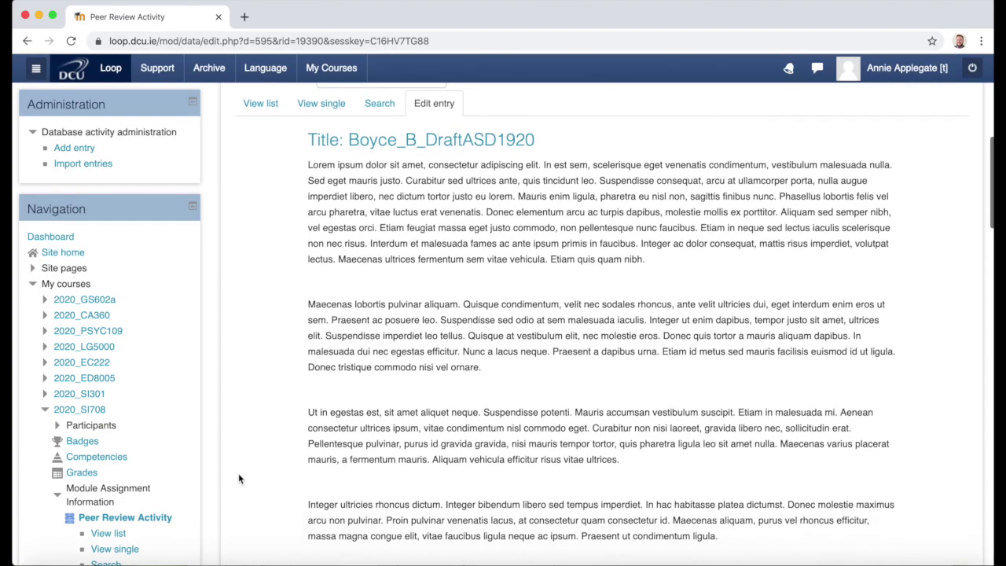
scroll(240, 478, down, 7)
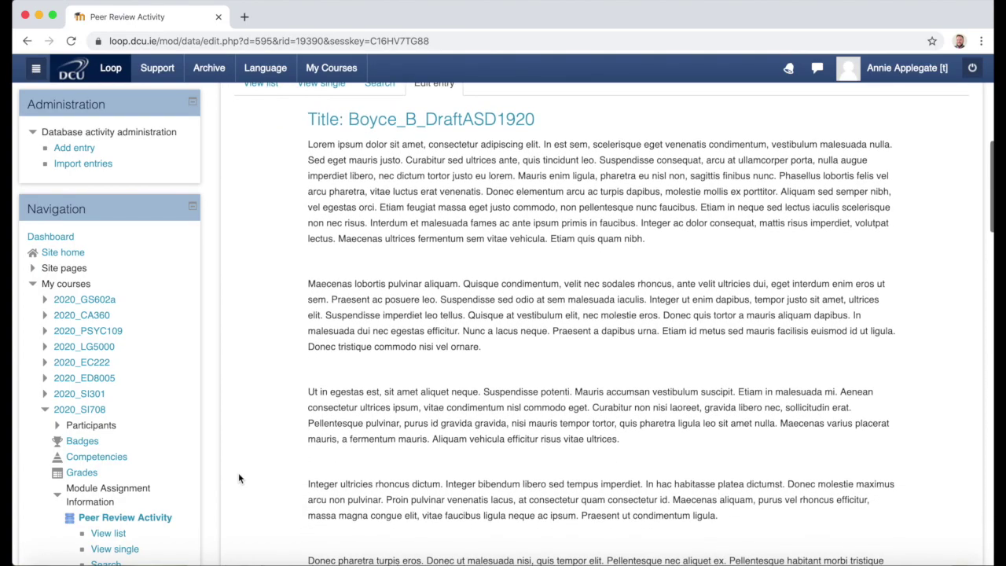
scroll(239, 477, down, 15)
scroll(239, 478, down, 10)
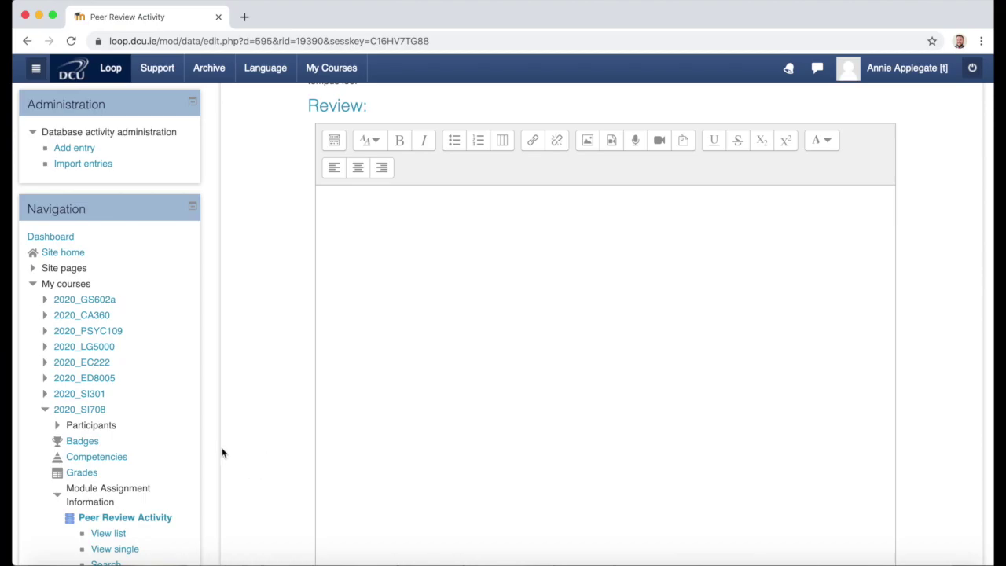
Write the review with a greeting, "Here is my review:" and the headings Strength 1, Strength 2 and Area for Development, and submit it
click(325, 252)
text(Hi Ben)
key(Return)
text(Here is my review:)
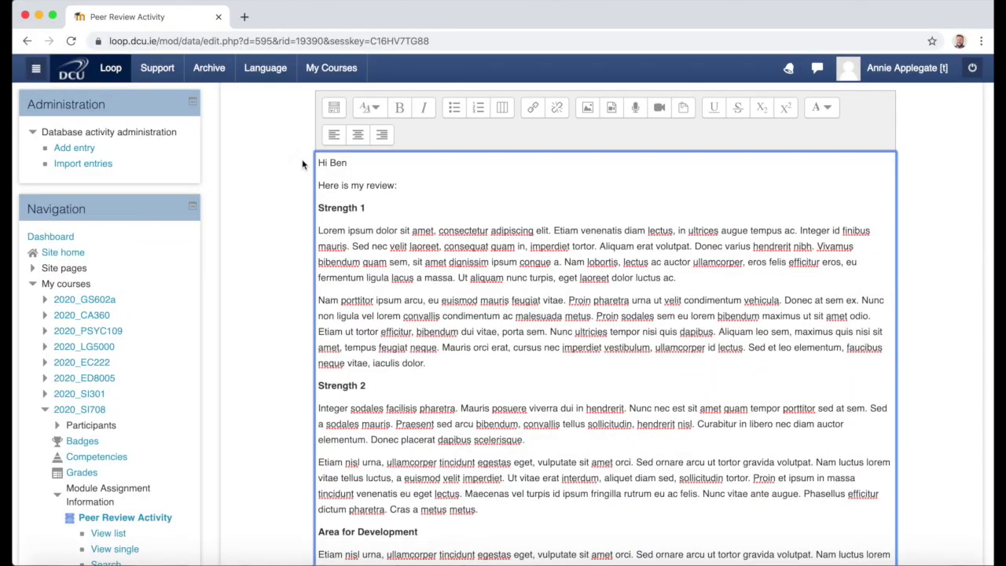
click(383, 208)
click(427, 531)
scroll(308, 527, down, 5)
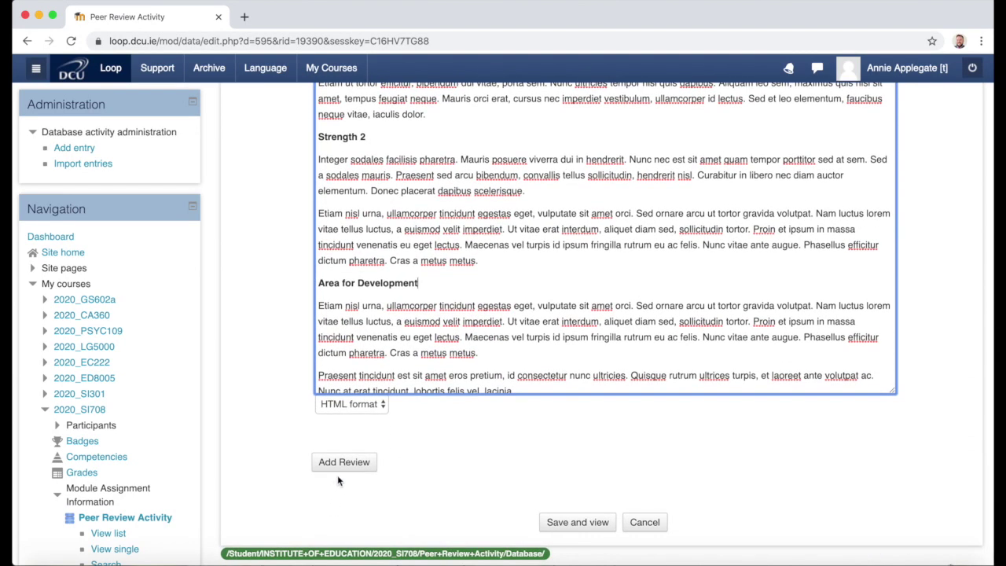
click(342, 464)
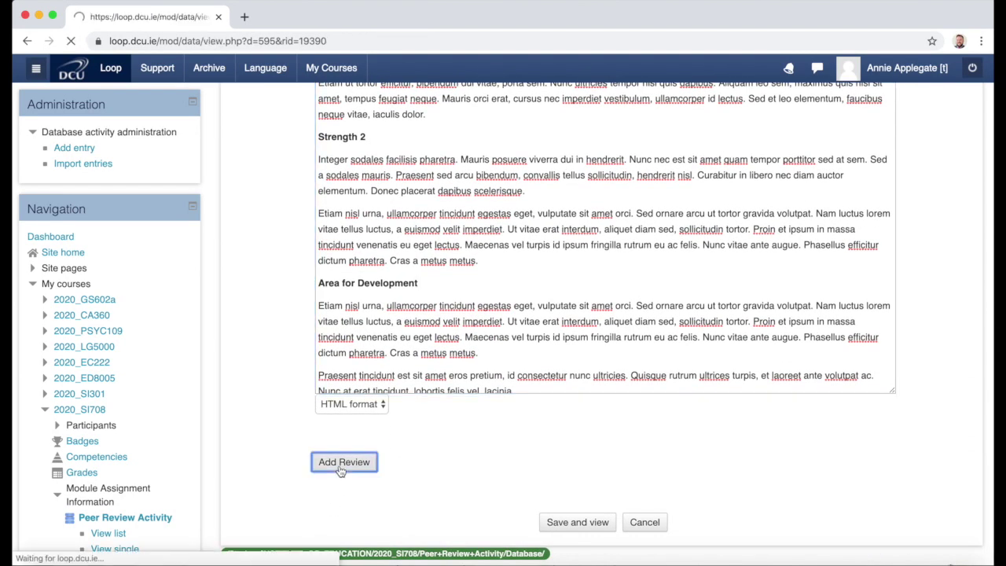
Check the submitted review beneath the classmate's draft entry
scroll(244, 495, down, 5)
scroll(244, 496, down, 12)
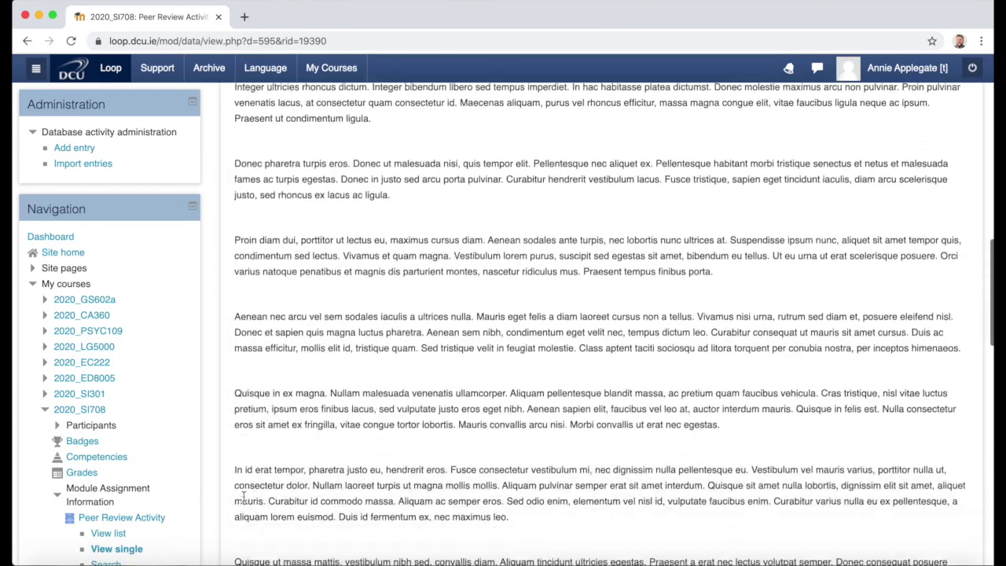
scroll(244, 496, down, 8)
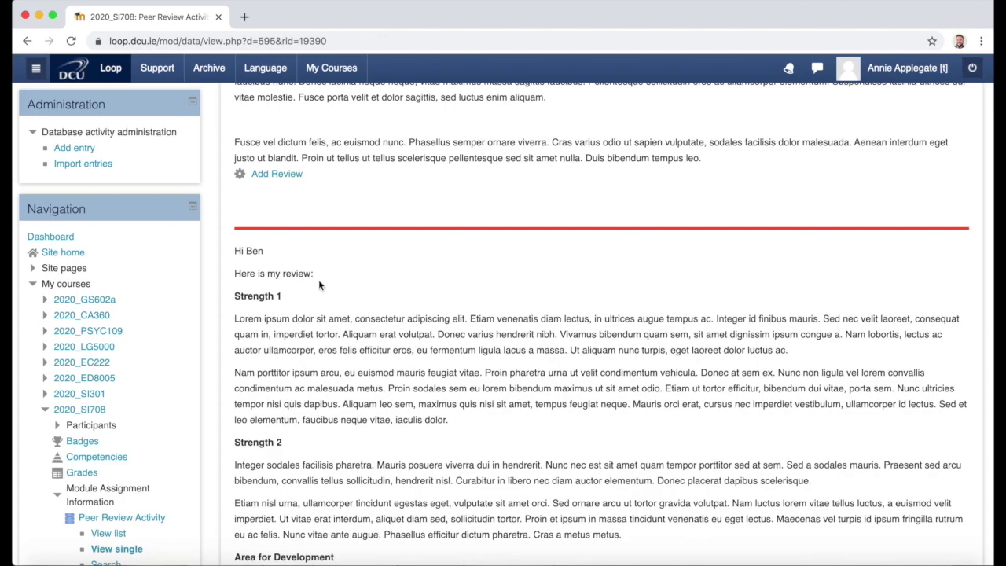
Return from the Peer Review Activity to the 2020_SI708 course page
scroll(319, 284, up, 15)
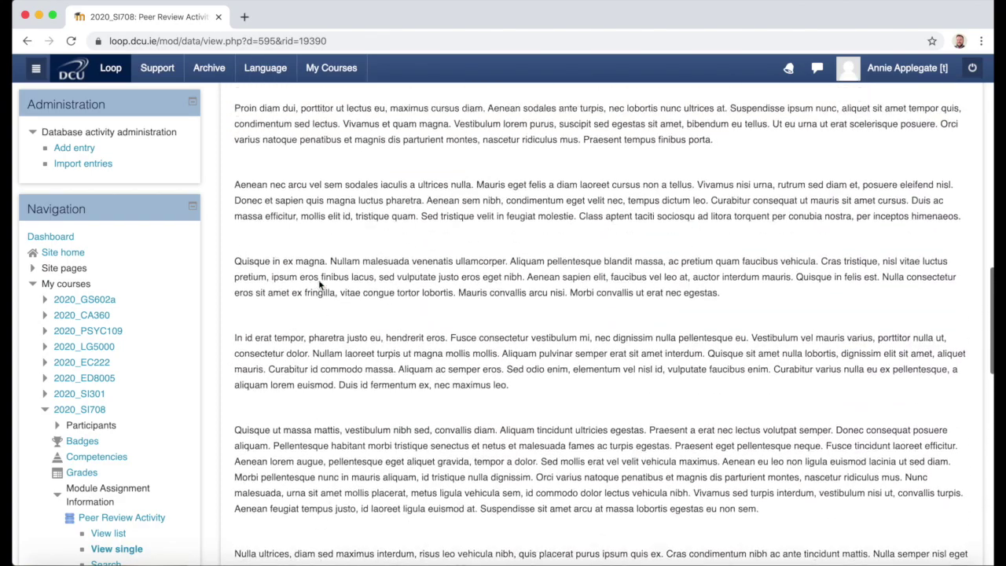
scroll(318, 281, up, 5)
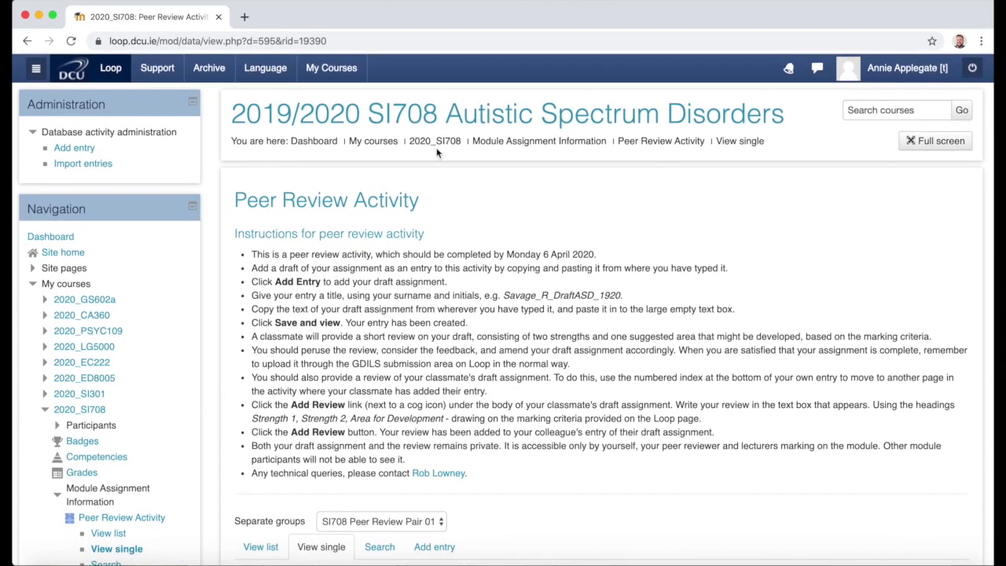
click(436, 147)
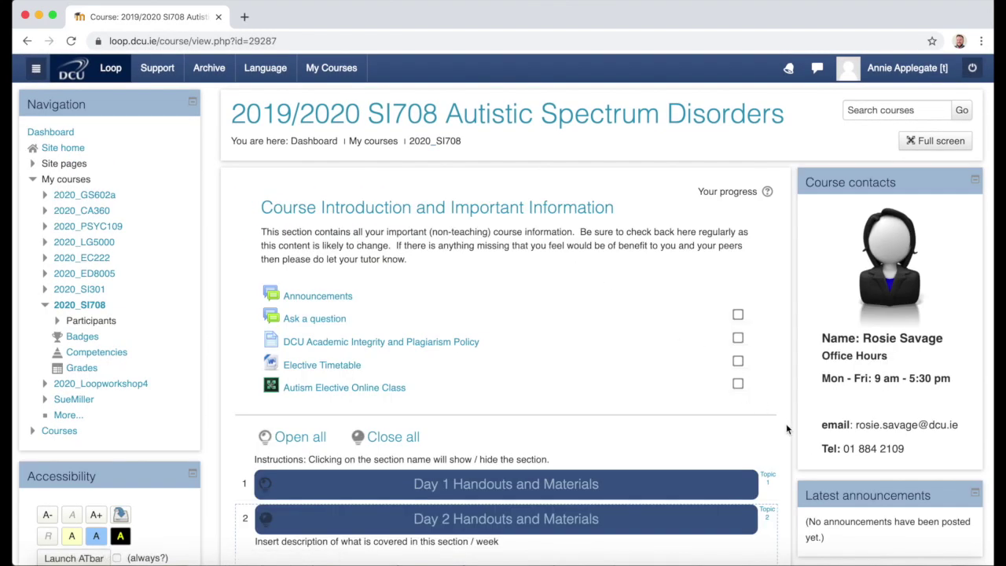